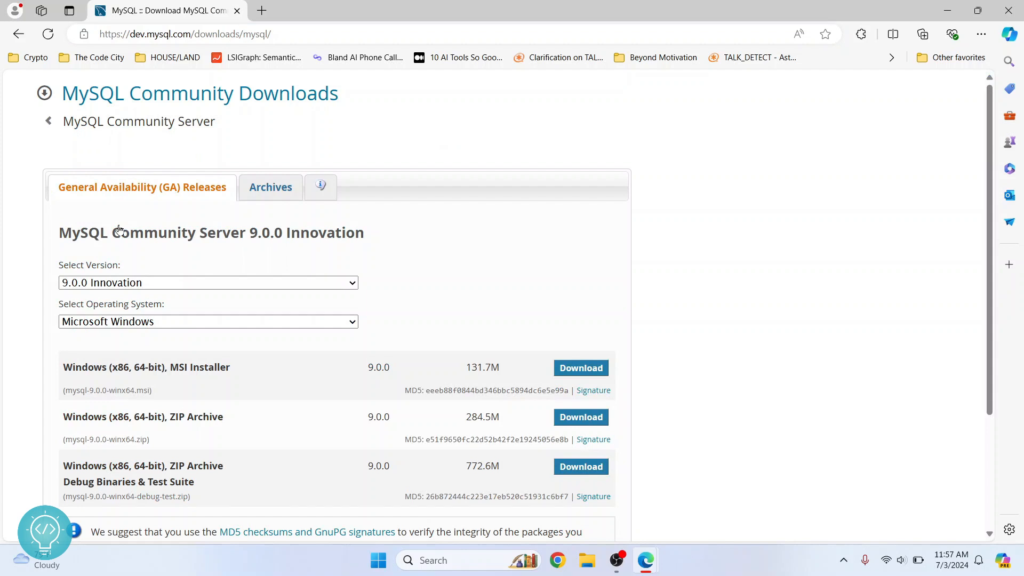
- Select the 8.4.1 LTS version and scroll down to its Windows download packages
scroll(119, 229, "down", 1)
left_click(175, 236)
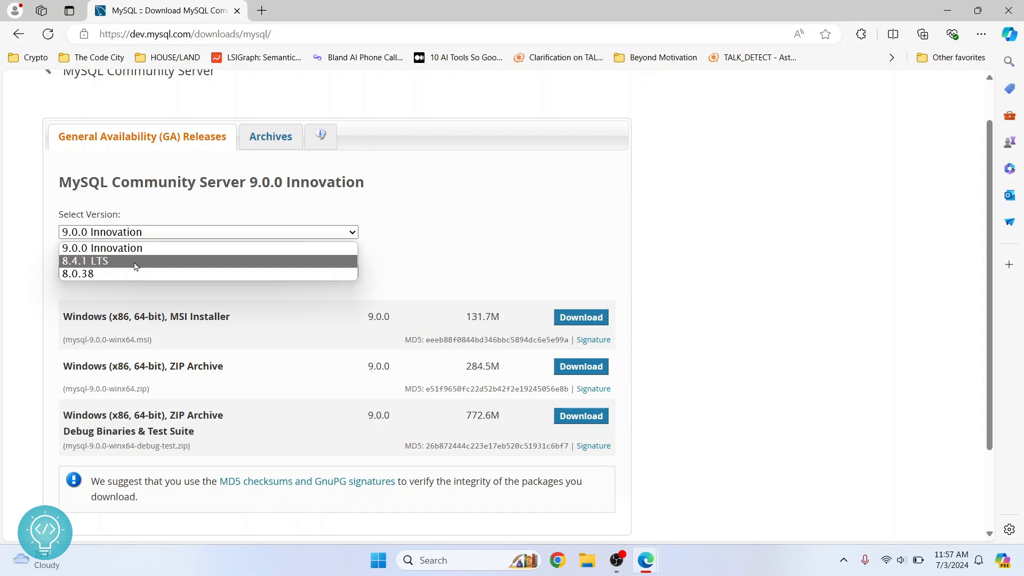
left_click(101, 265)
scroll(170, 352, "down", 2)
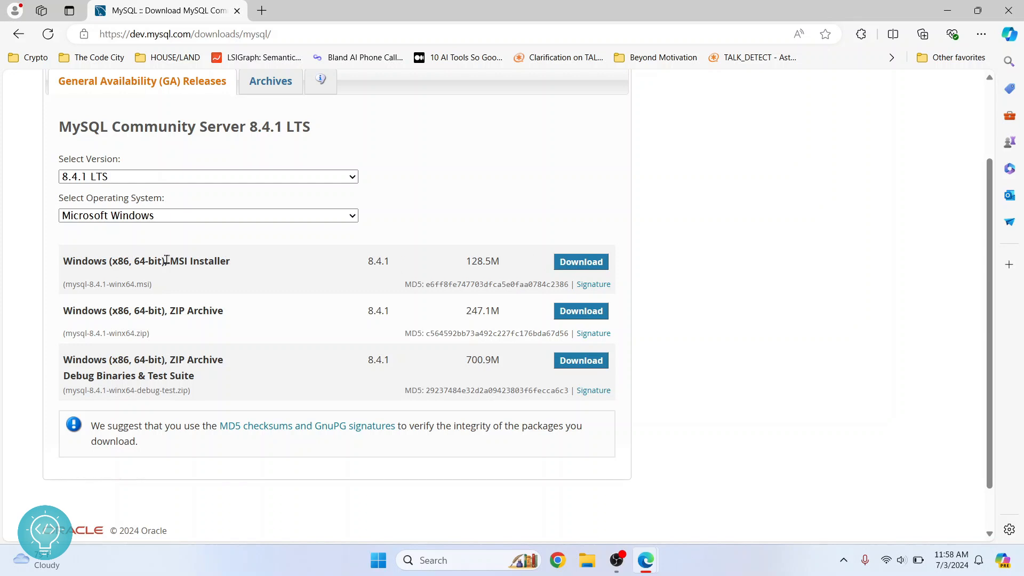
- Download the 8.4.1 Windows MSI installer without signing in and launch it
left_click(564, 266)
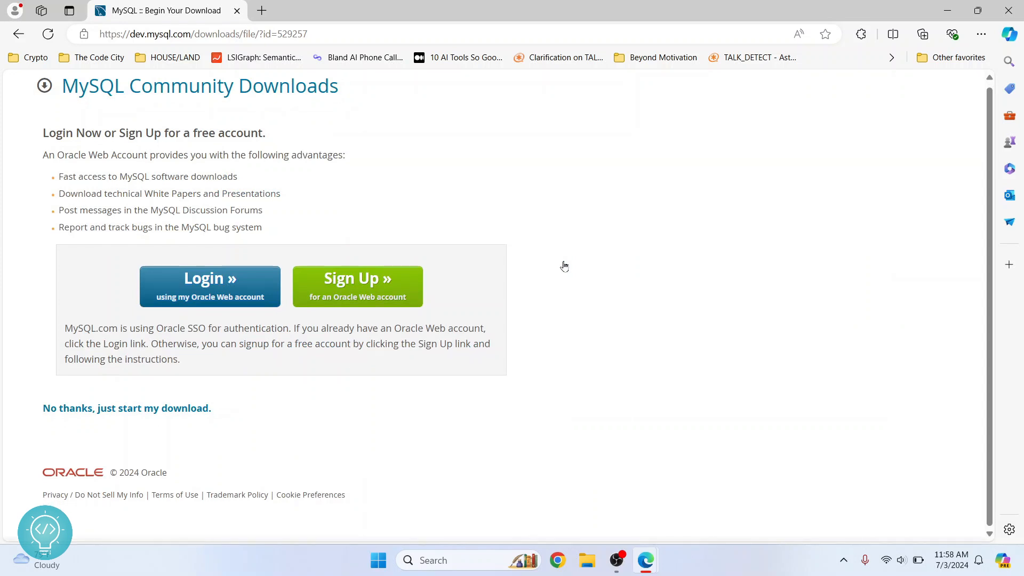
left_click(108, 414)
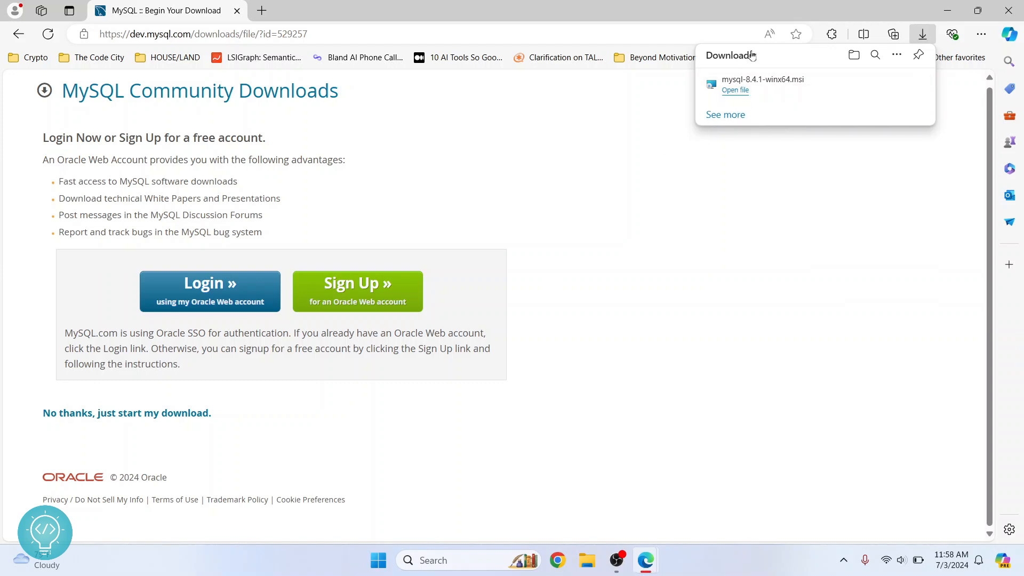
left_click(737, 93)
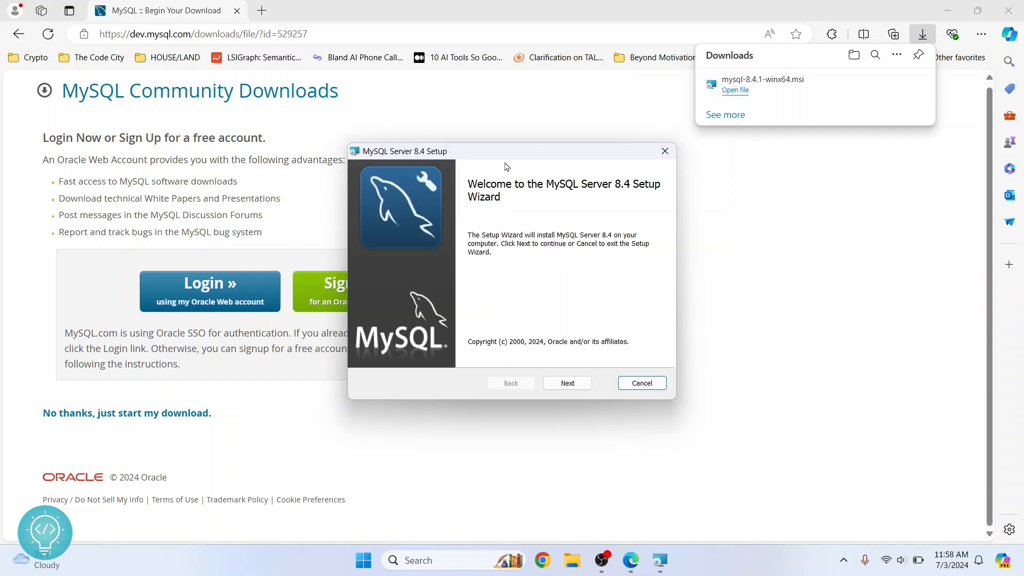
- Accept the MySQL Server 8.4 license terms and continue to the setup type choice
left_click(566, 383)
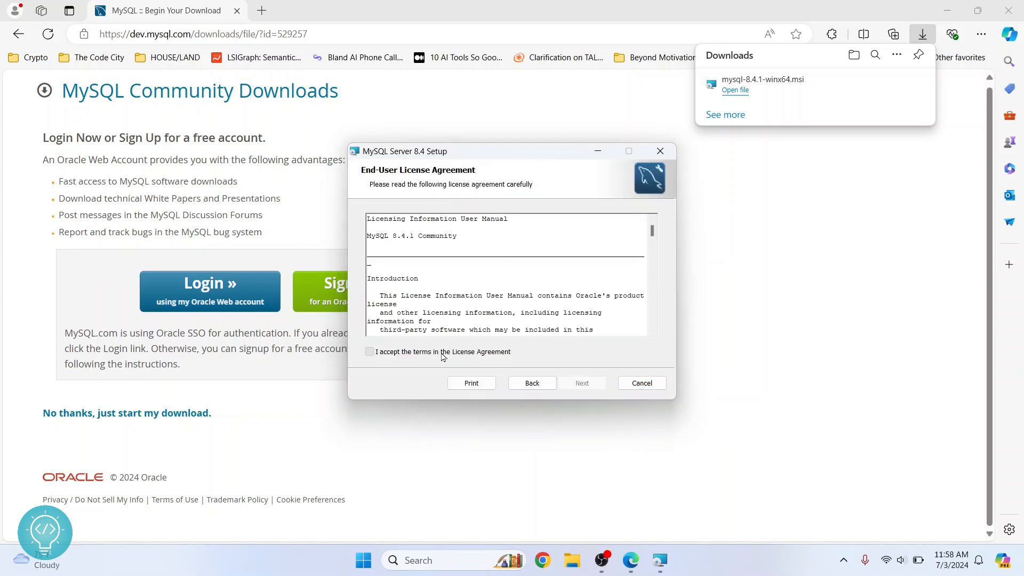
left_click(442, 353)
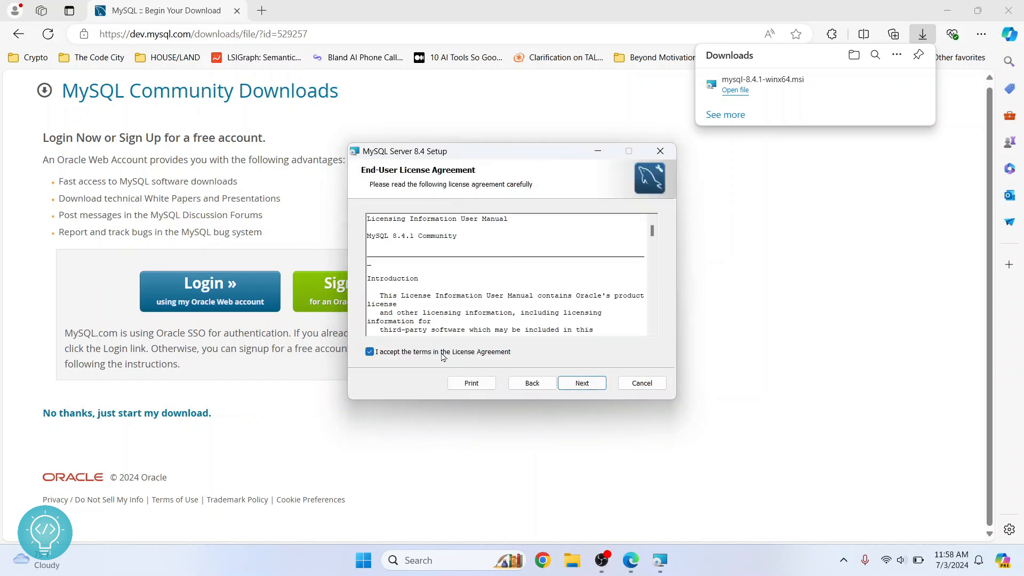
left_click(582, 383)
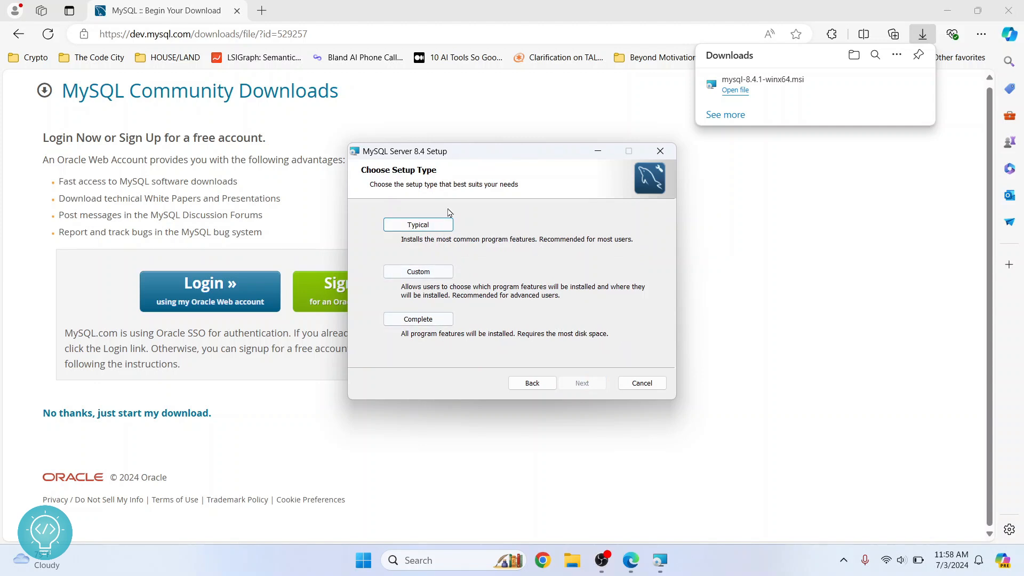
- Review the Custom setup's Client Programs and Development Components options unchanged, then go back
left_click(418, 273)
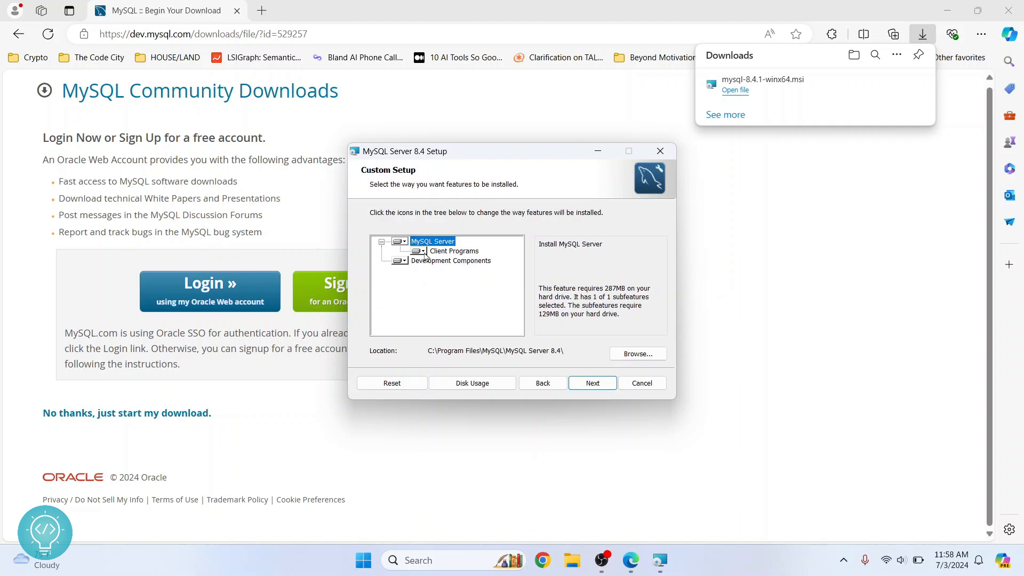
left_click(419, 250)
left_click(393, 293)
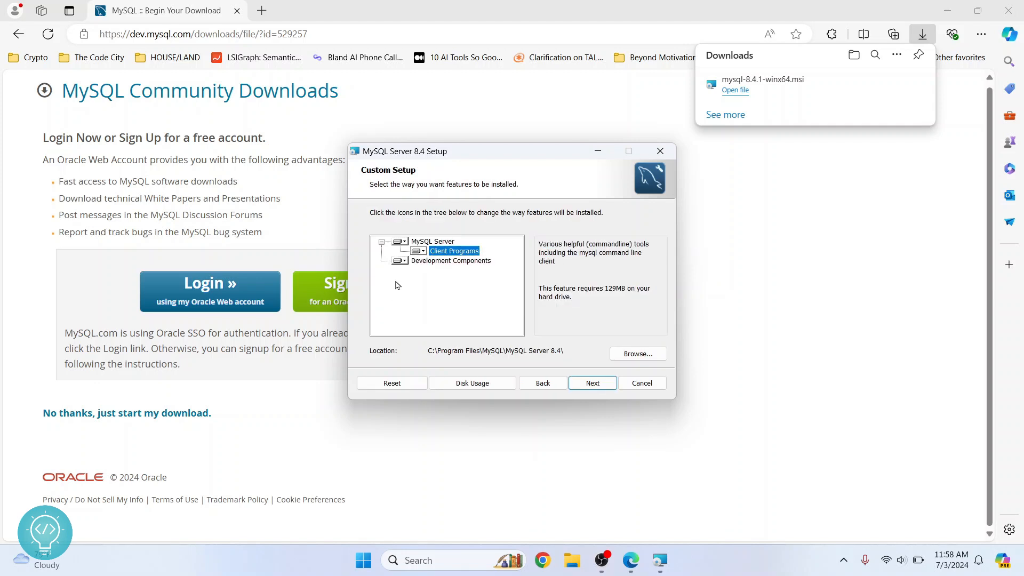
left_click(423, 262)
left_click(402, 261)
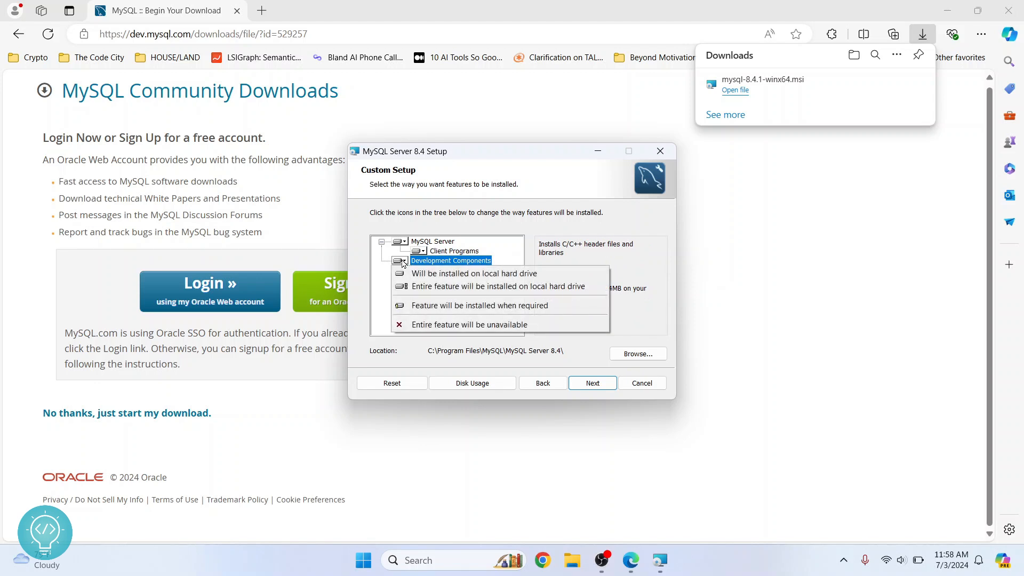
left_click(376, 265)
left_click(533, 383)
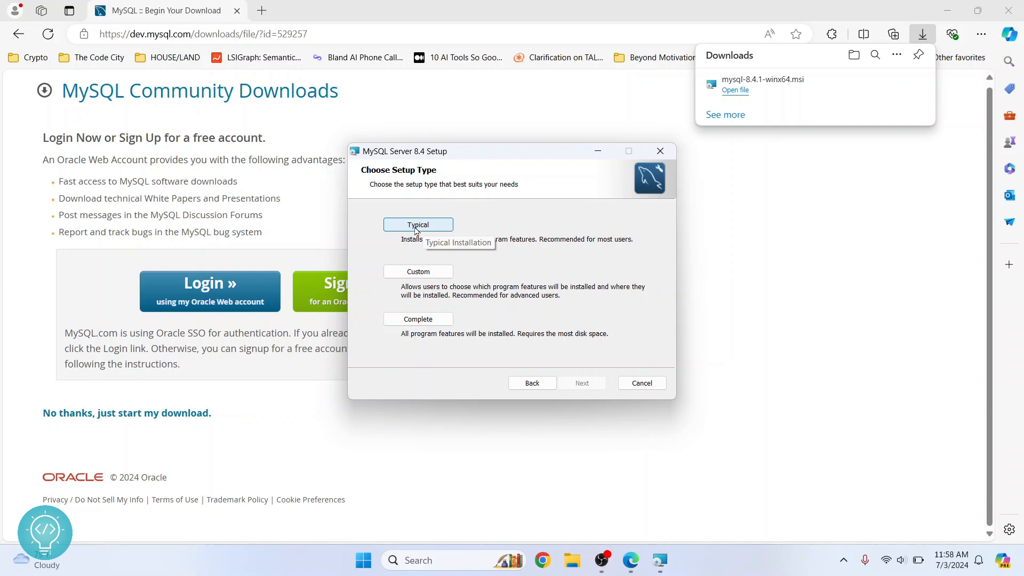
- Run a Typical install of MySQL Server 8.4, keeping 'Run MySQL Configurator' checked
left_click(416, 230)
left_click(570, 383)
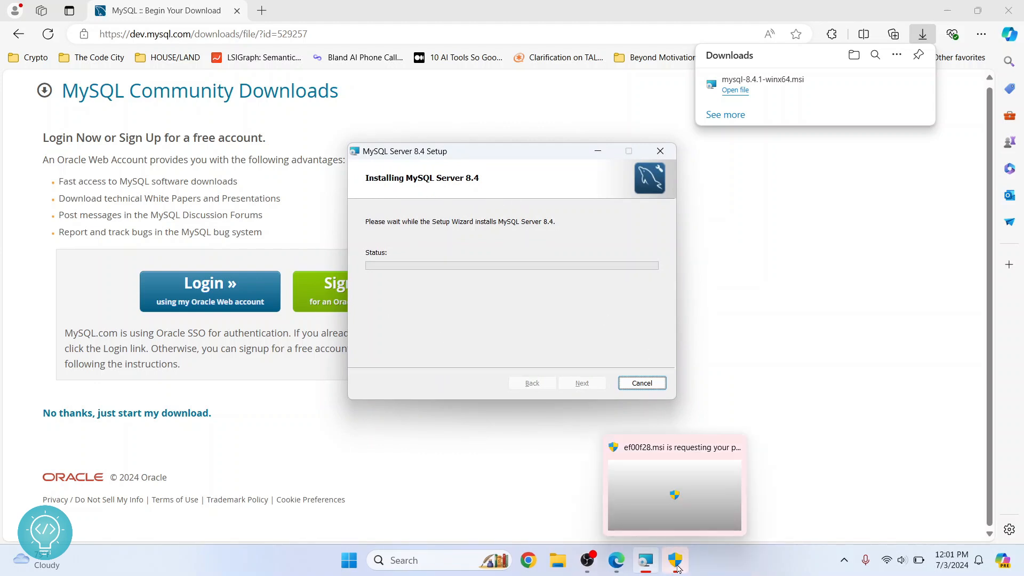
left_click(677, 568)
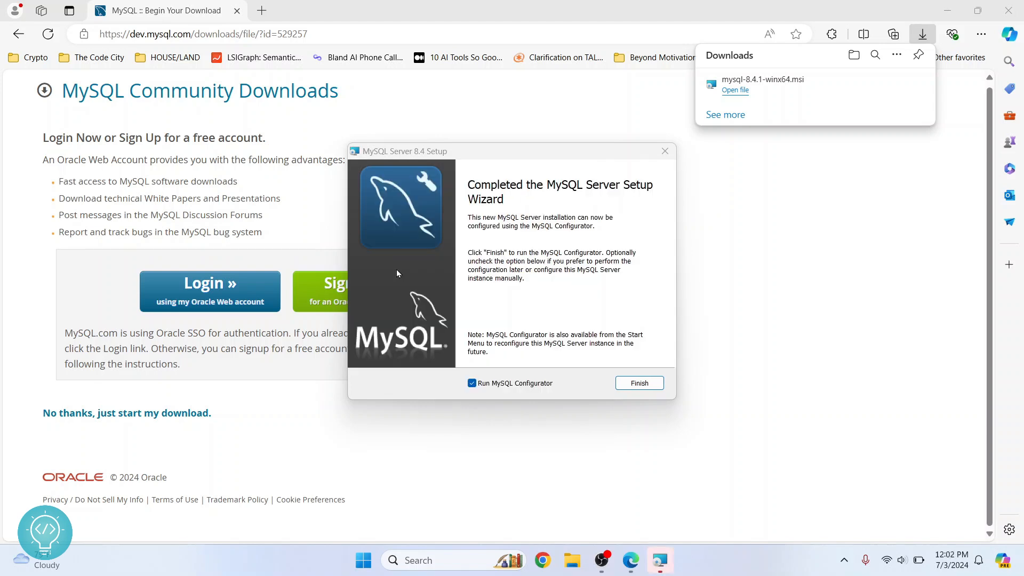
left_click(471, 387)
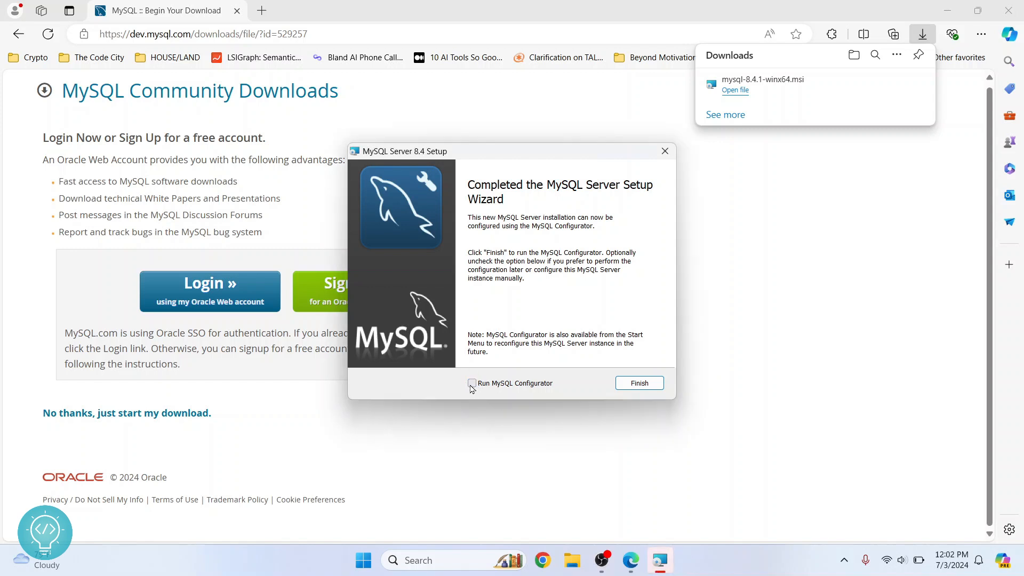
left_click(471, 384)
- Keep the default data directory C:\ProgramData\MySQL\MySQL Server 8.4\ and advance to Type and Networking
left_click(628, 384)
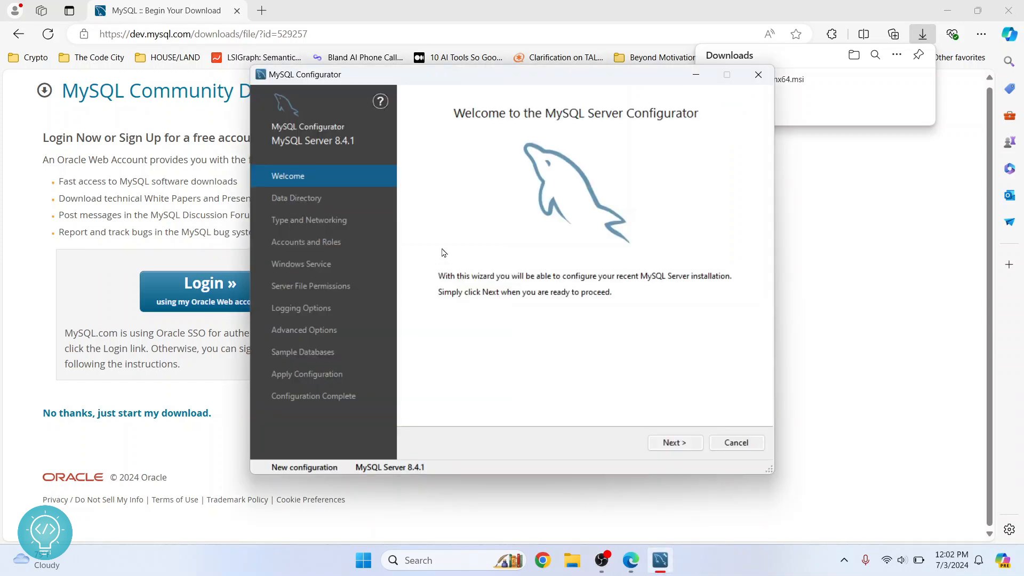
left_click(665, 443)
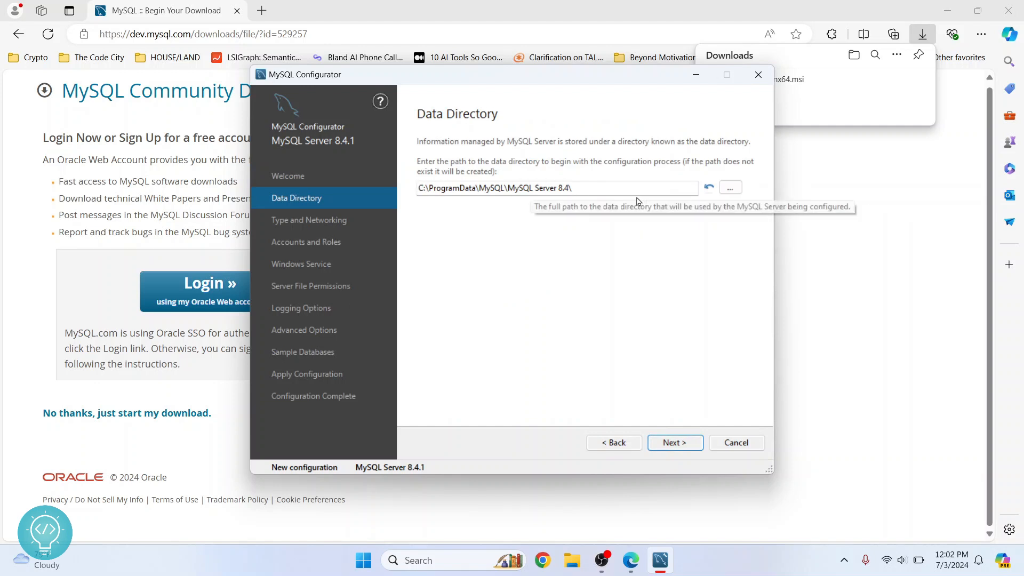
left_click(730, 187)
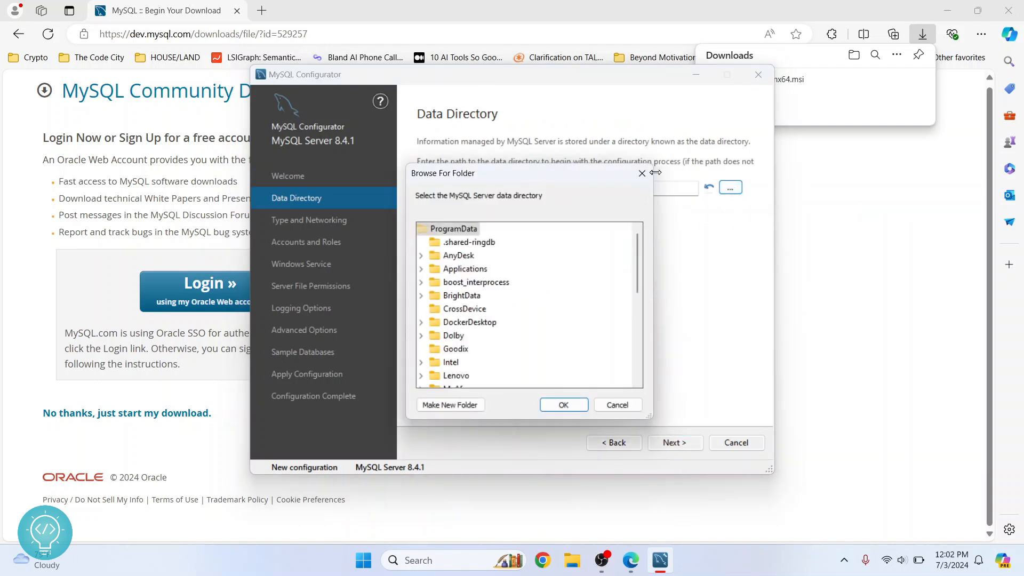
left_click(646, 172)
left_click(663, 443)
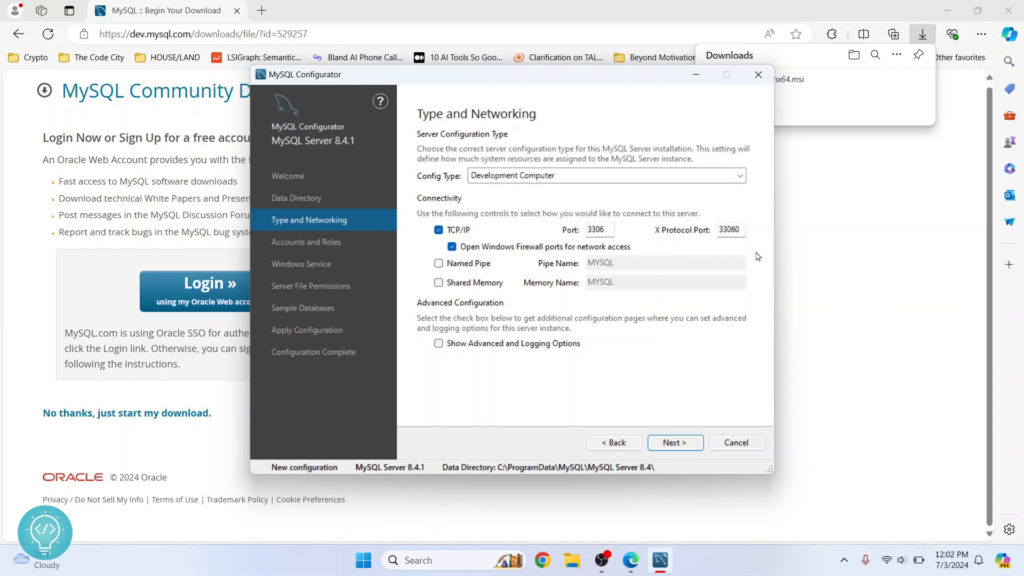
- Enter and confirm the root account password on the Accounts and Roles page
left_click(687, 445)
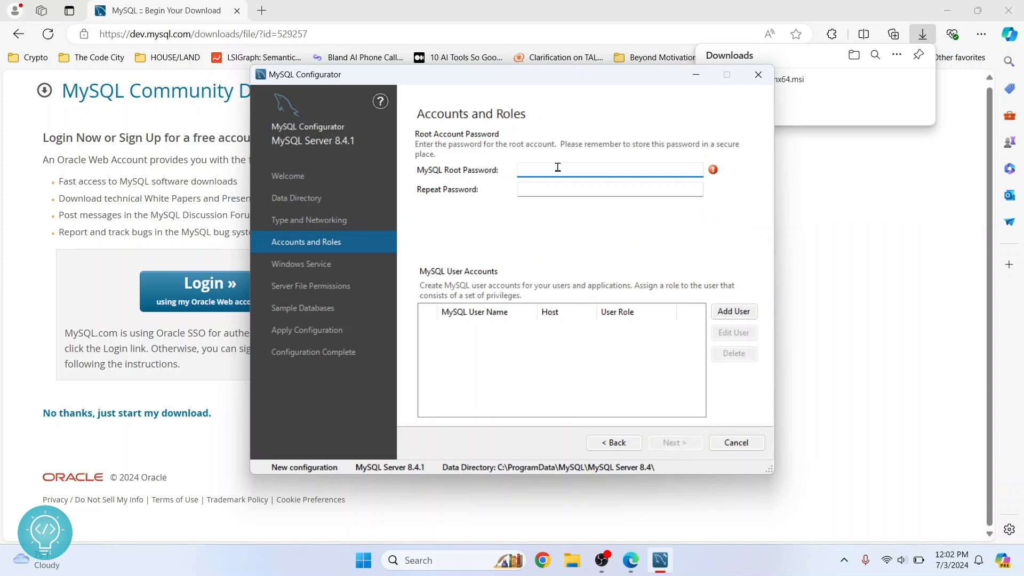
type("1234567")
key("Tab")
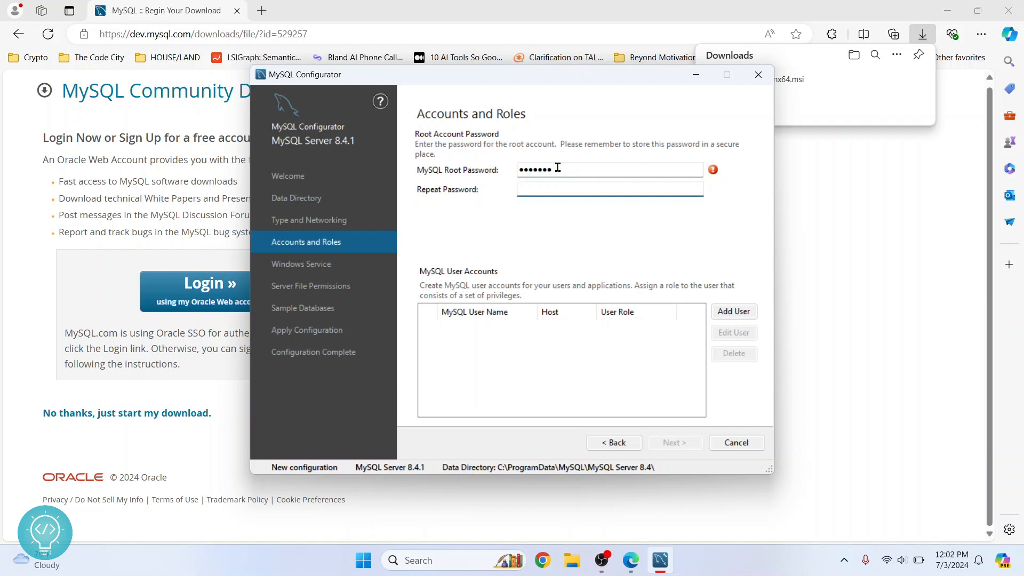
type("1234567")
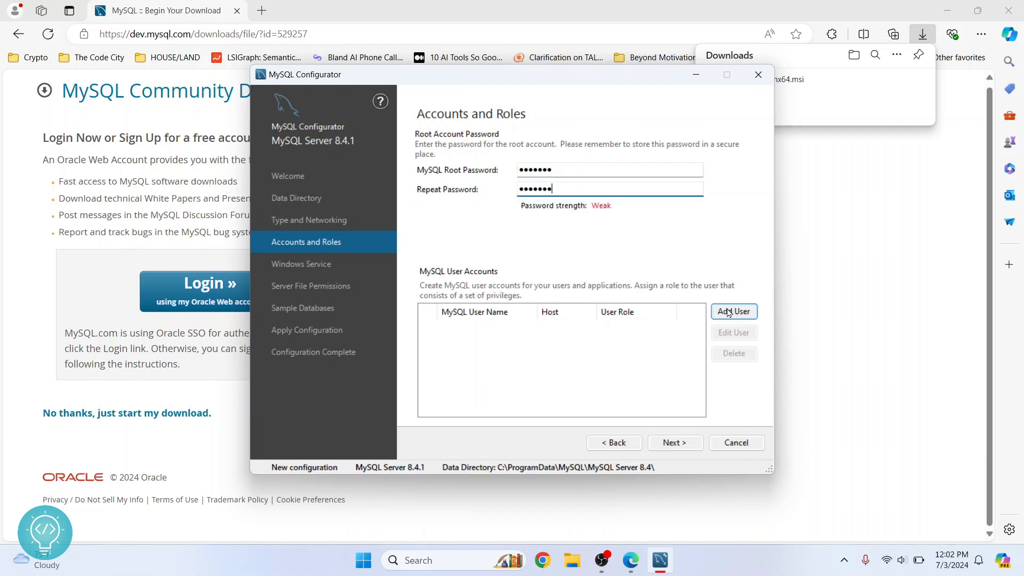
left_click(672, 444)
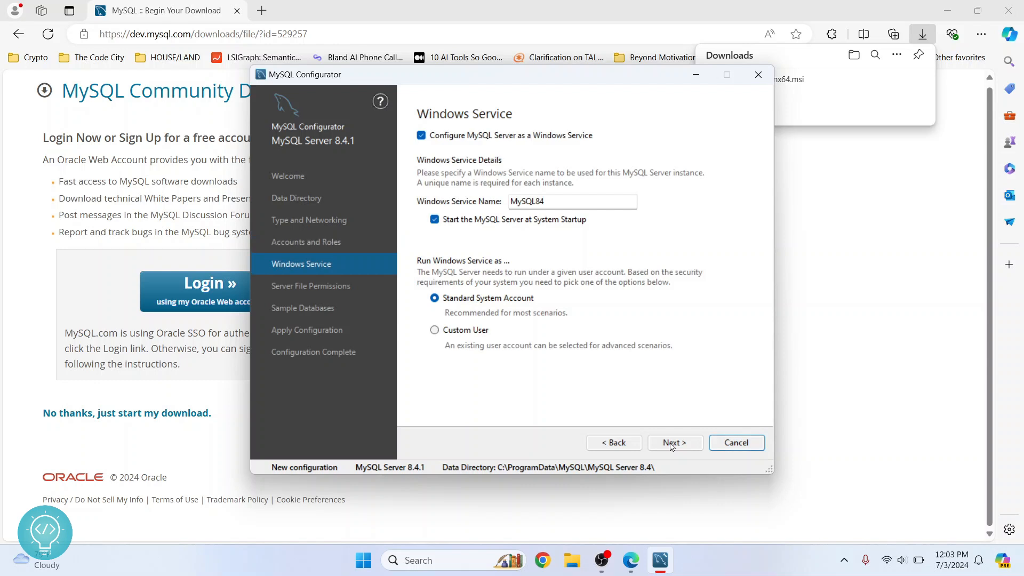
- Keep default Windows service and file permissions, and select creating the World sample database
left_click(671, 444)
left_click(671, 445)
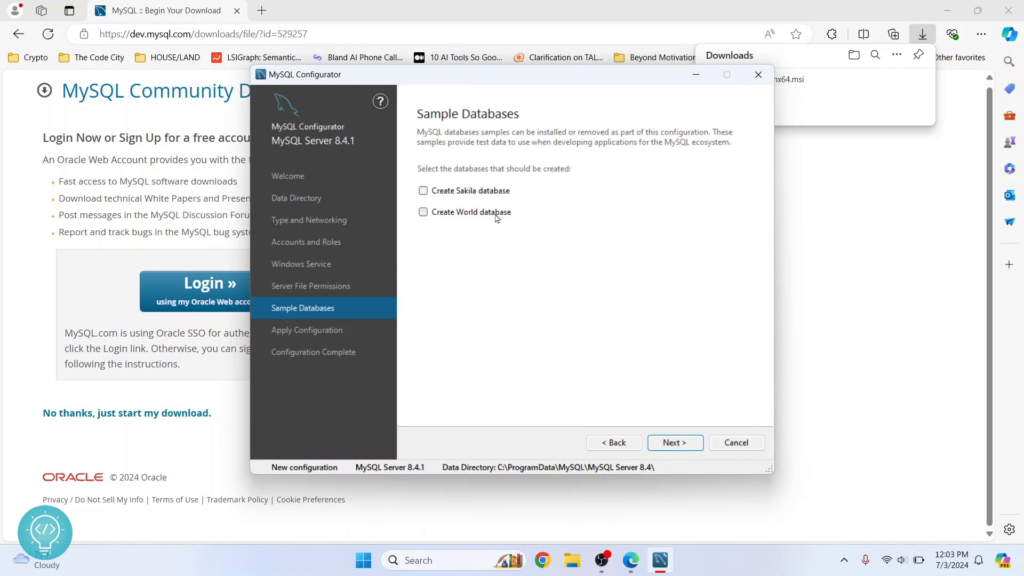
left_click(467, 213)
left_click(676, 443)
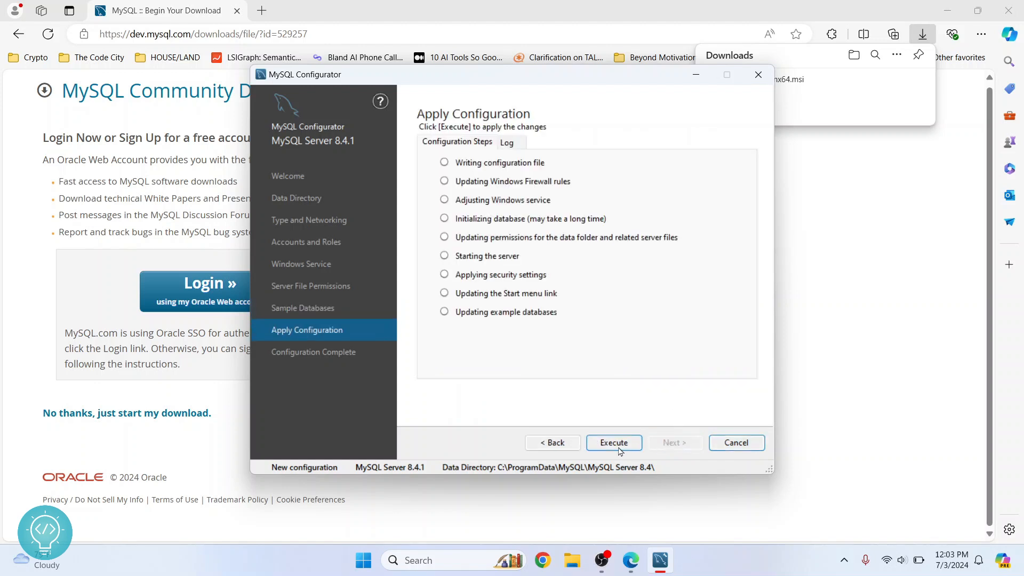
- Execute all configuration steps, then finish and close MySQL Configurator
left_click(620, 450)
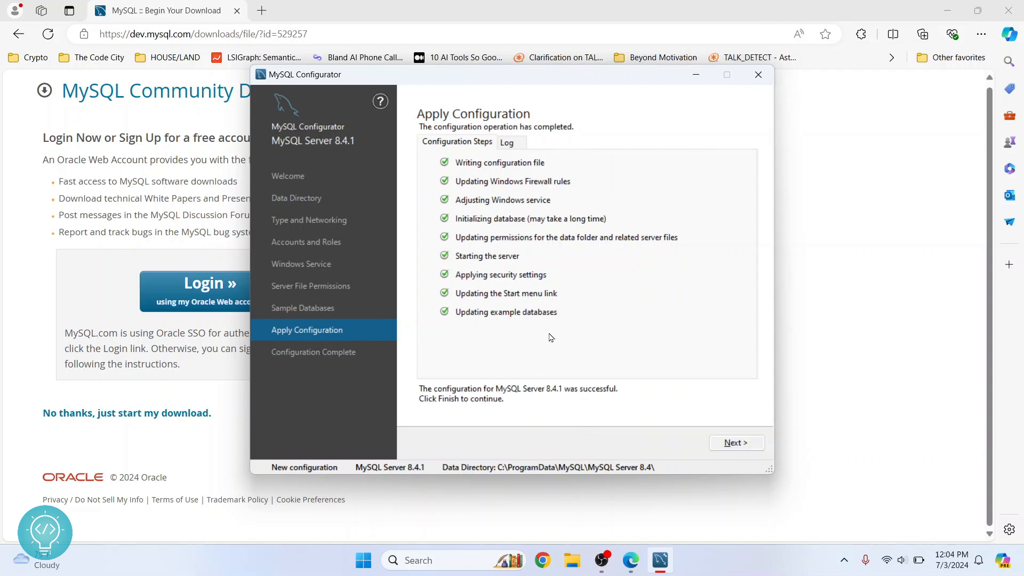
left_click(740, 446)
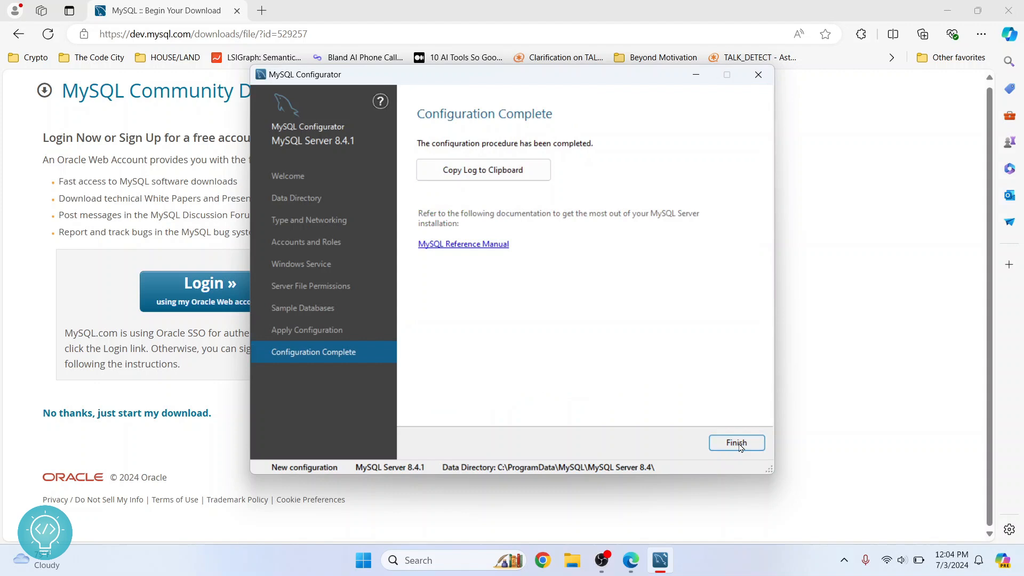
left_click(737, 442)
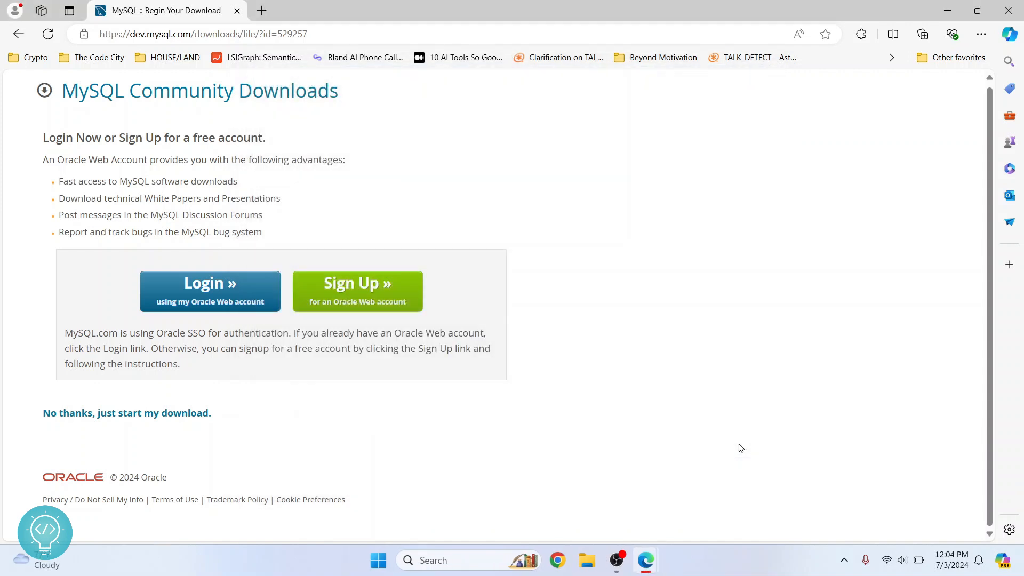
- Search the Start menu for 'mysql' and launch MySQL 8.4 Command Line Client
key("super")
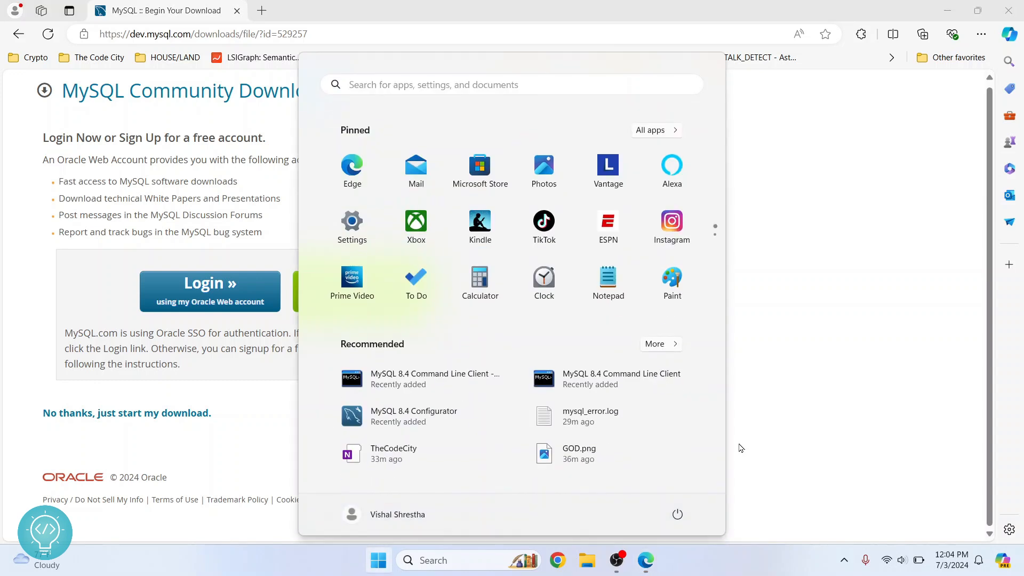
type("mysql")
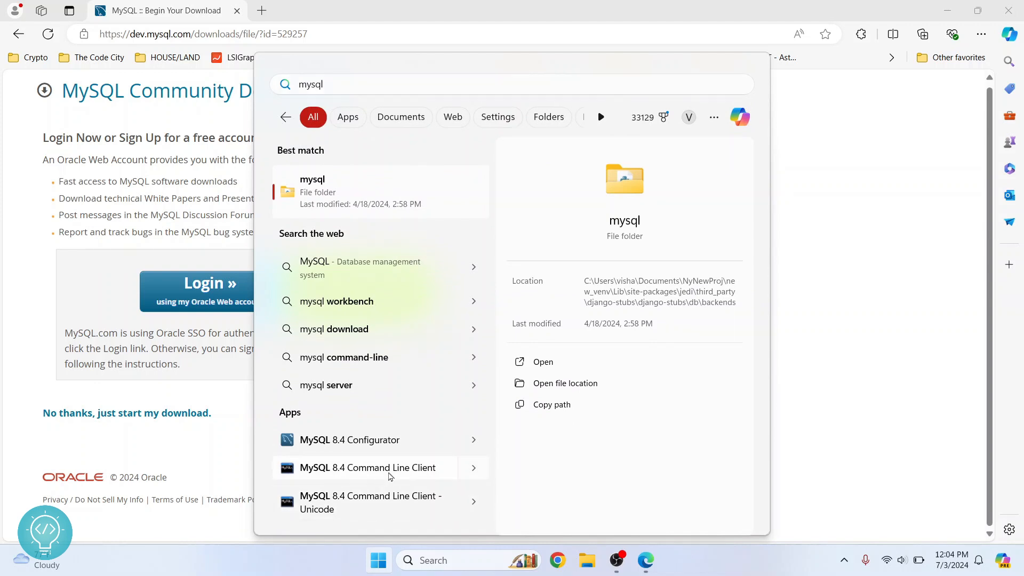
left_click(390, 476)
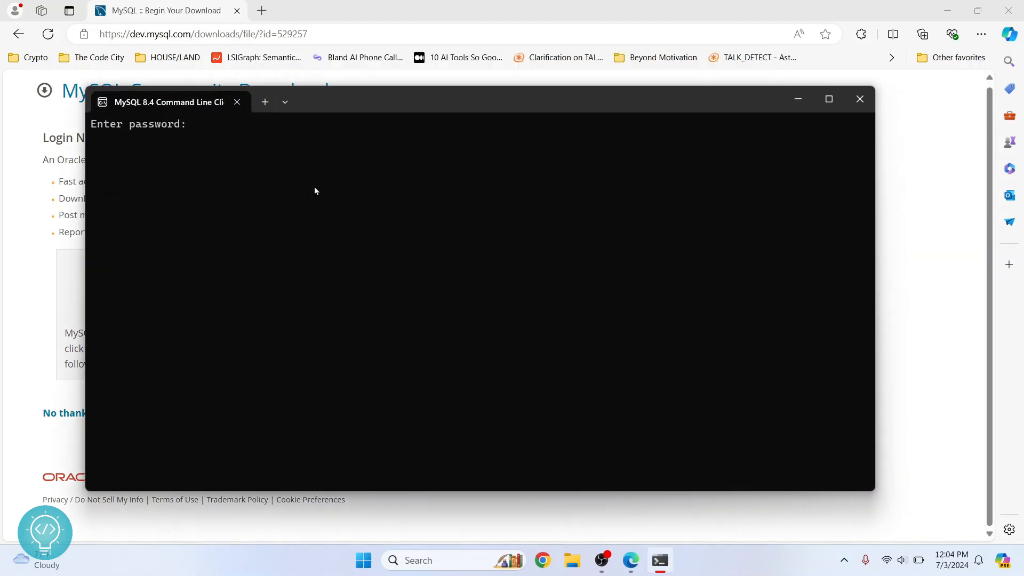
- Log in with the root password and run 'show databases' to list the five databases
type("*******")
key("Return")
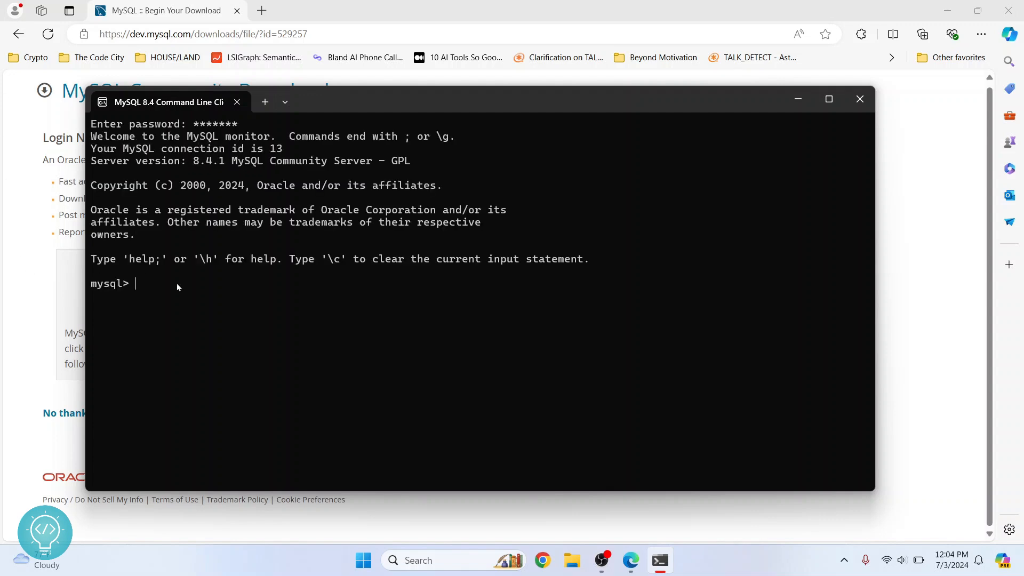
type("show databases;")
key("Return")
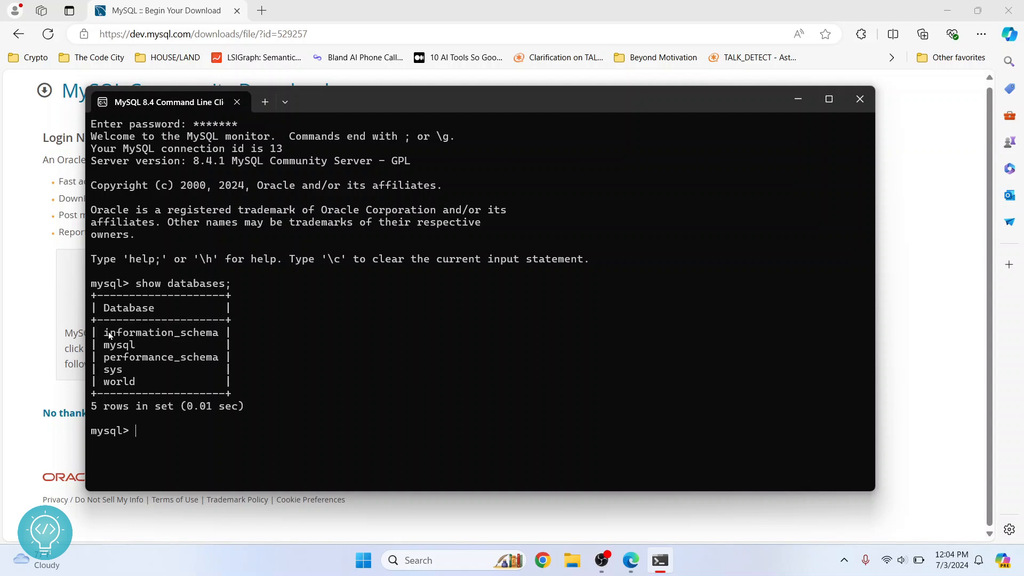
double_click(127, 383)
left_click(146, 436)
- Run 'use world;' and 'show tables;' to list city, country and countrylanguage
type("use world;")
key("Return")
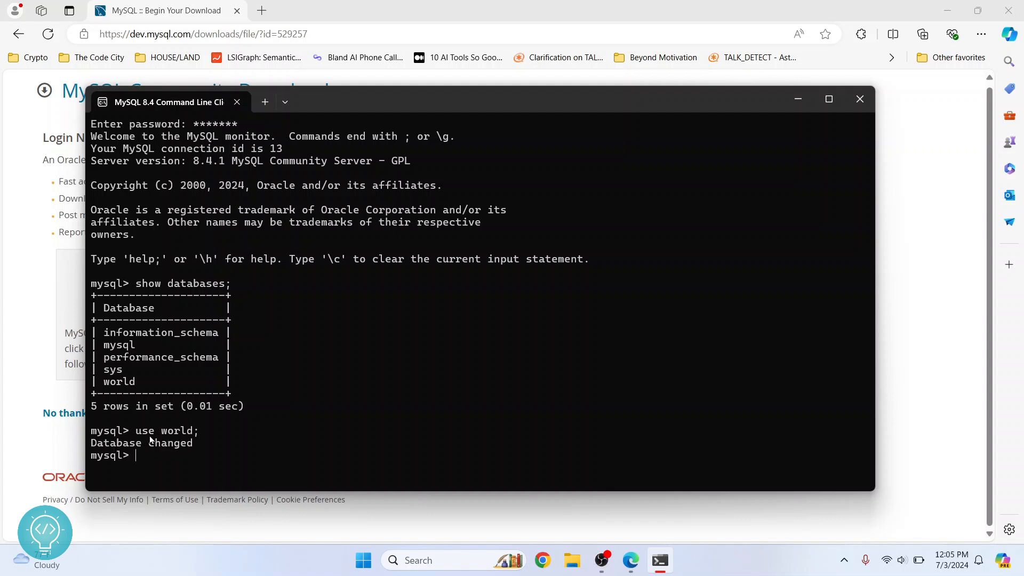
type("show tables;")
key("Return")
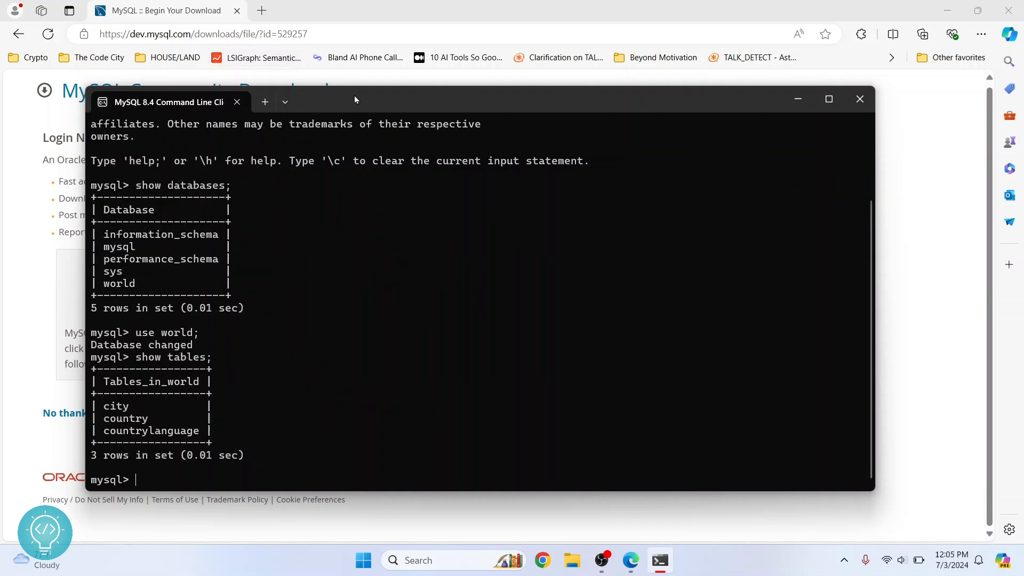
left_click_drag(357, 100, 373, 88)
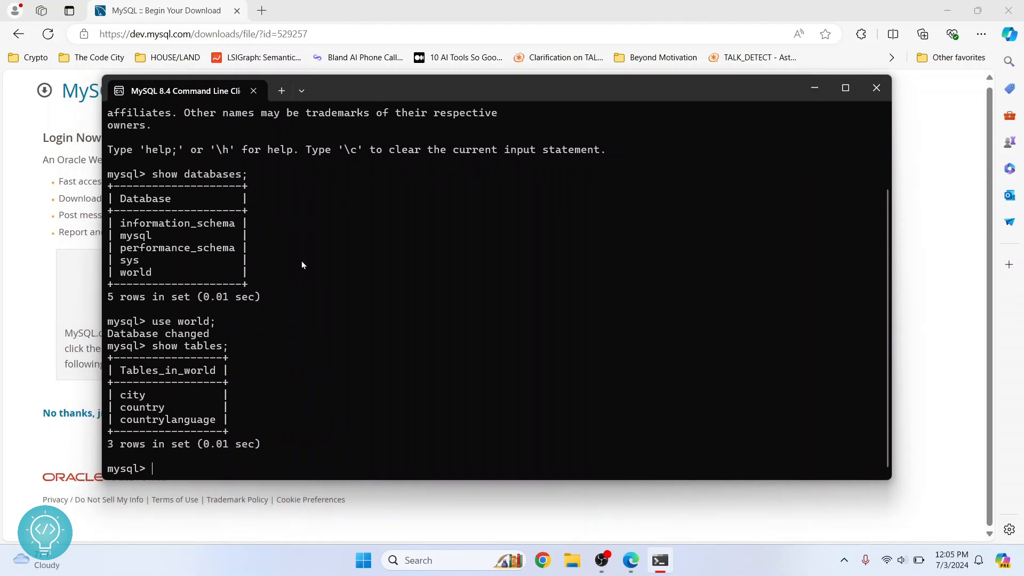